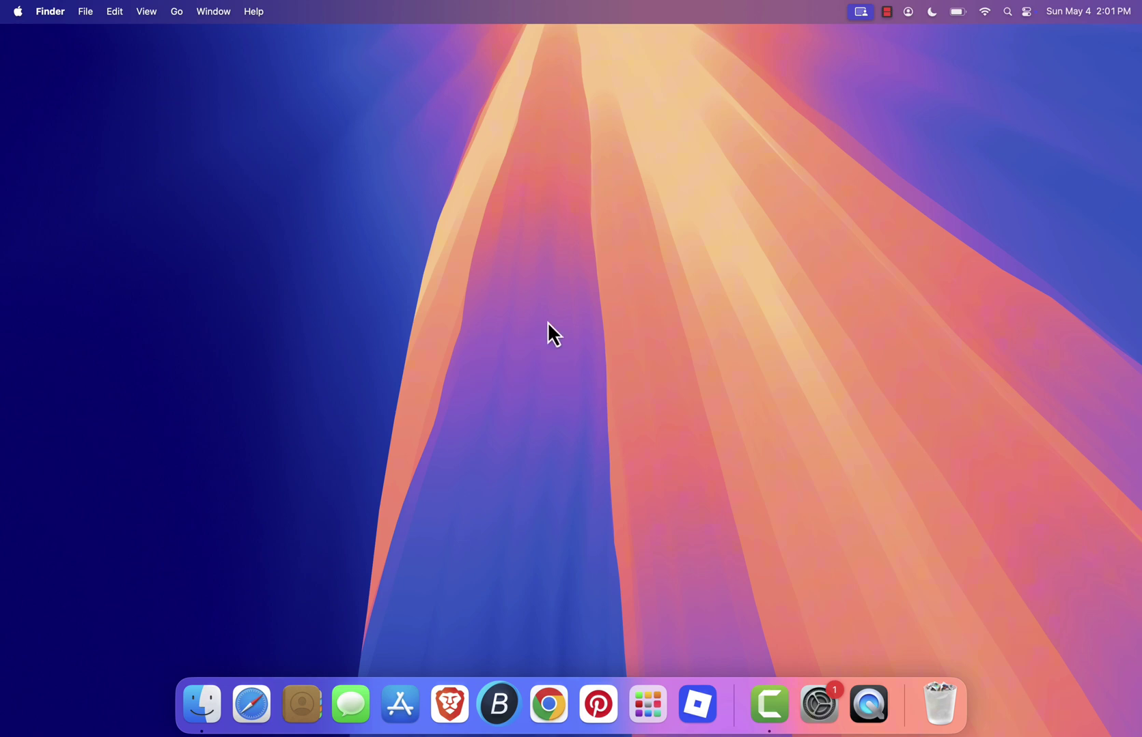
# Step: Open the Brave browser and go to the Prism Launcher website, prismlauncher.org
pyautogui.click(450, 710)
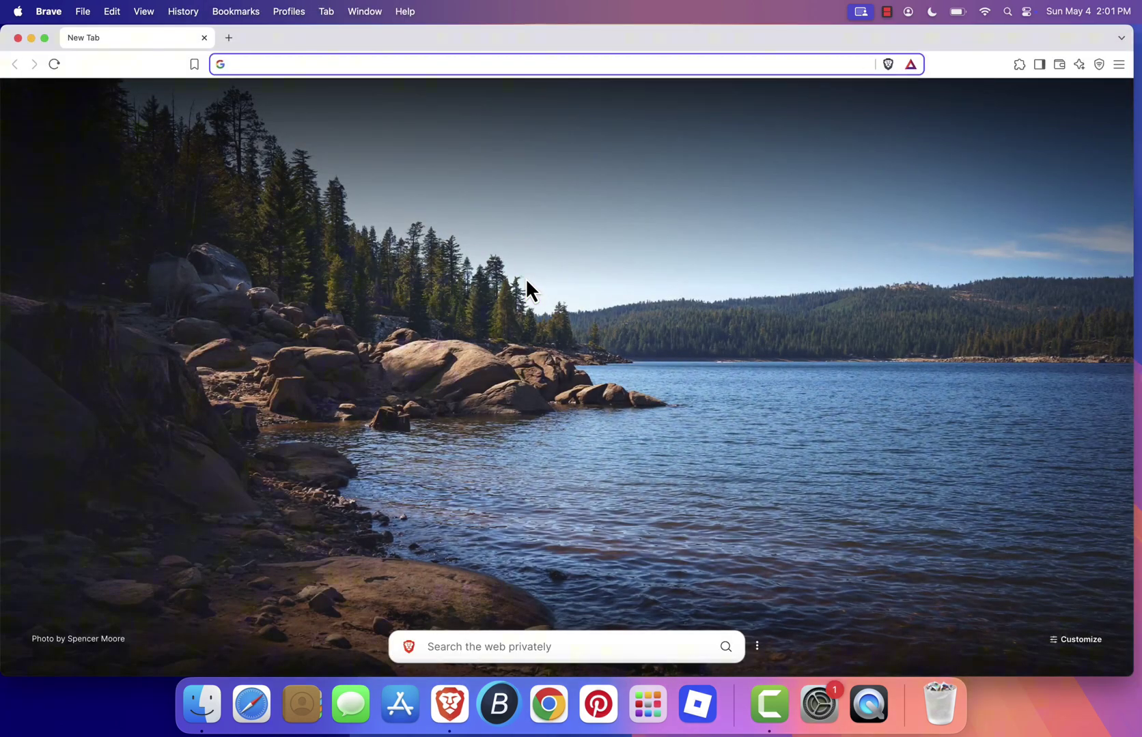
pyautogui.write('pris')
pyautogui.press('Return')
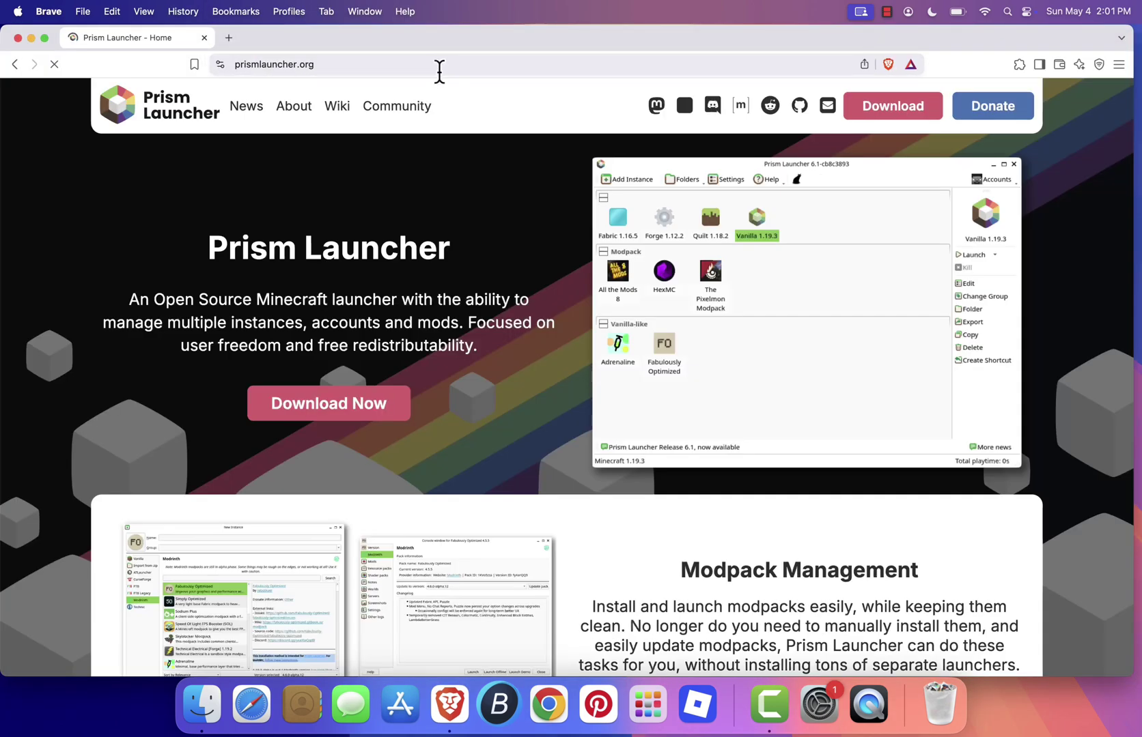
pyautogui.click(439, 71)
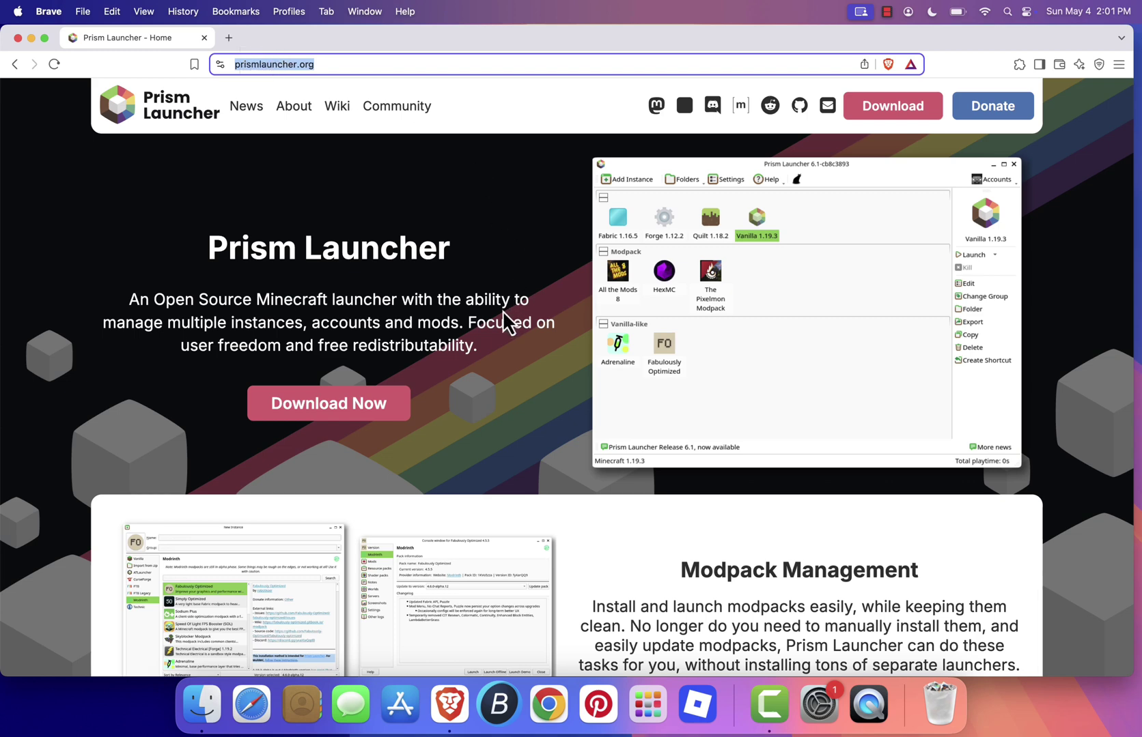
pyautogui.click(497, 276)
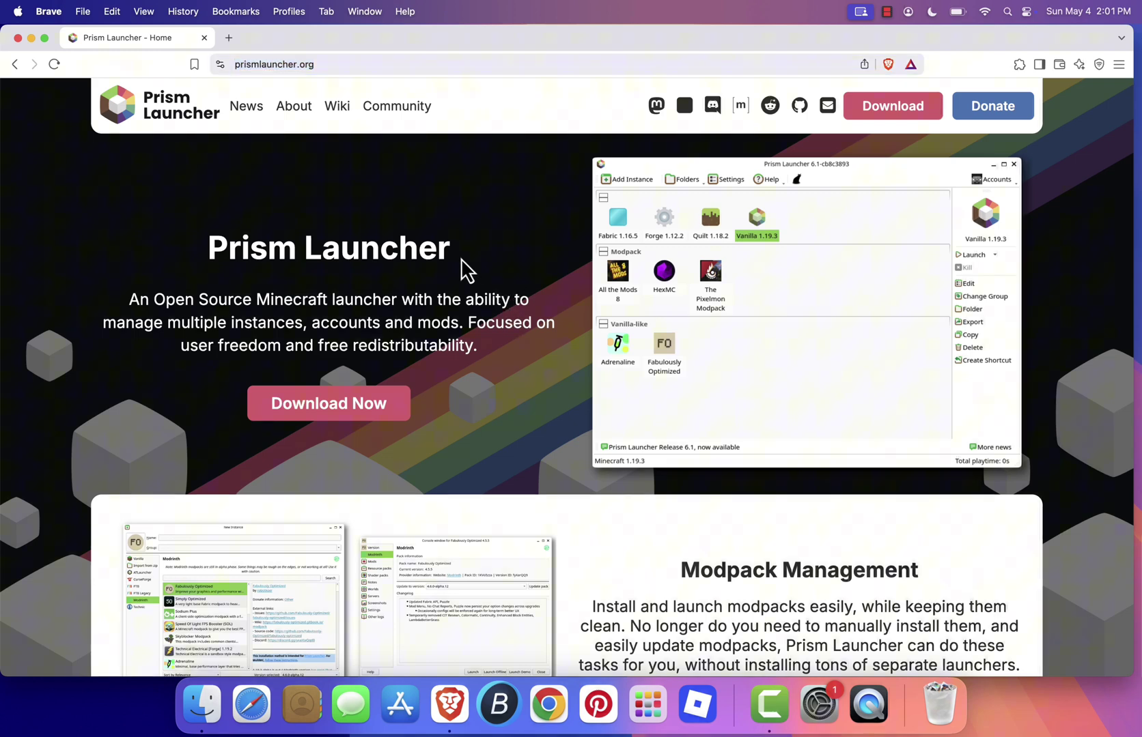
# Step: Download the Universal macOS build of Prism Launcher and save PrismLauncher-macOS-9.4.zip in Downloads
pyautogui.click(332, 409)
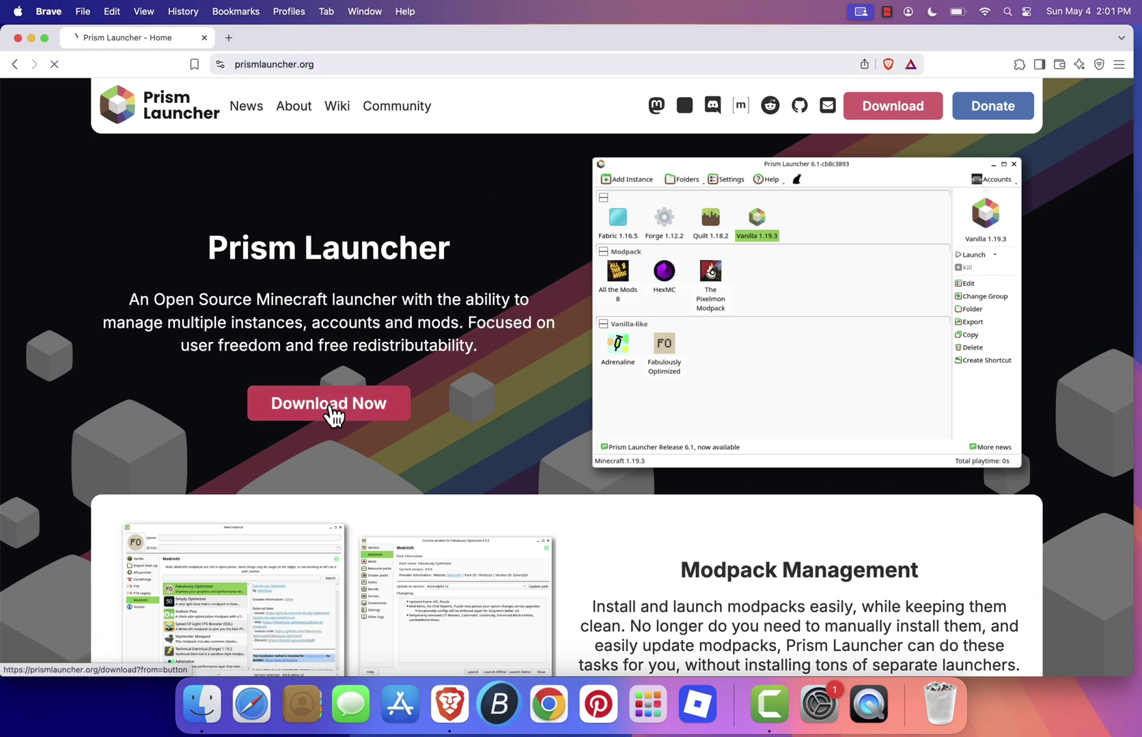
pyautogui.scroll(-5, 467, 238)
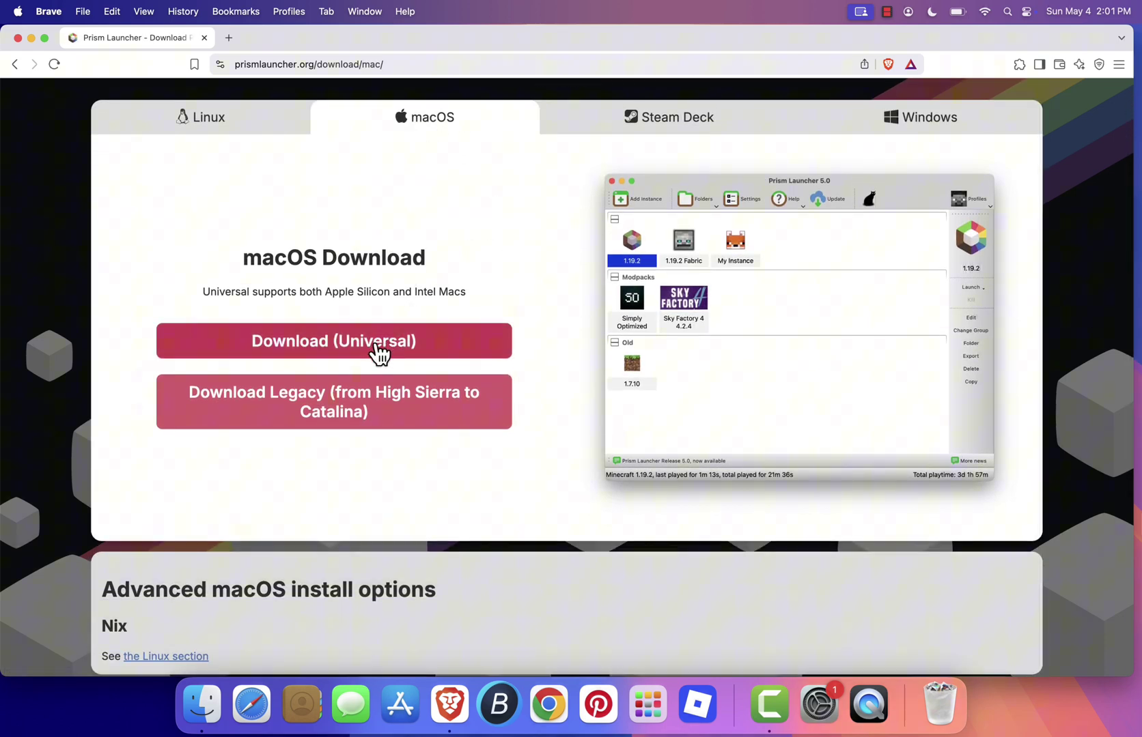
pyautogui.click(388, 349)
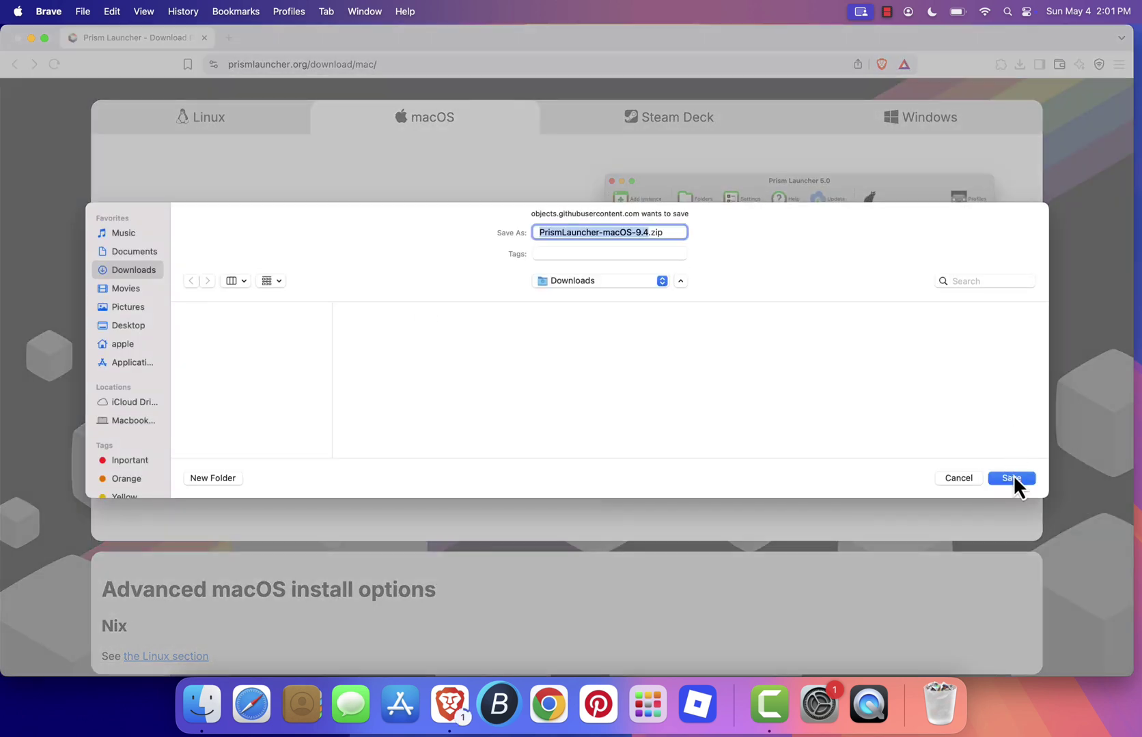
pyautogui.click(1011, 478)
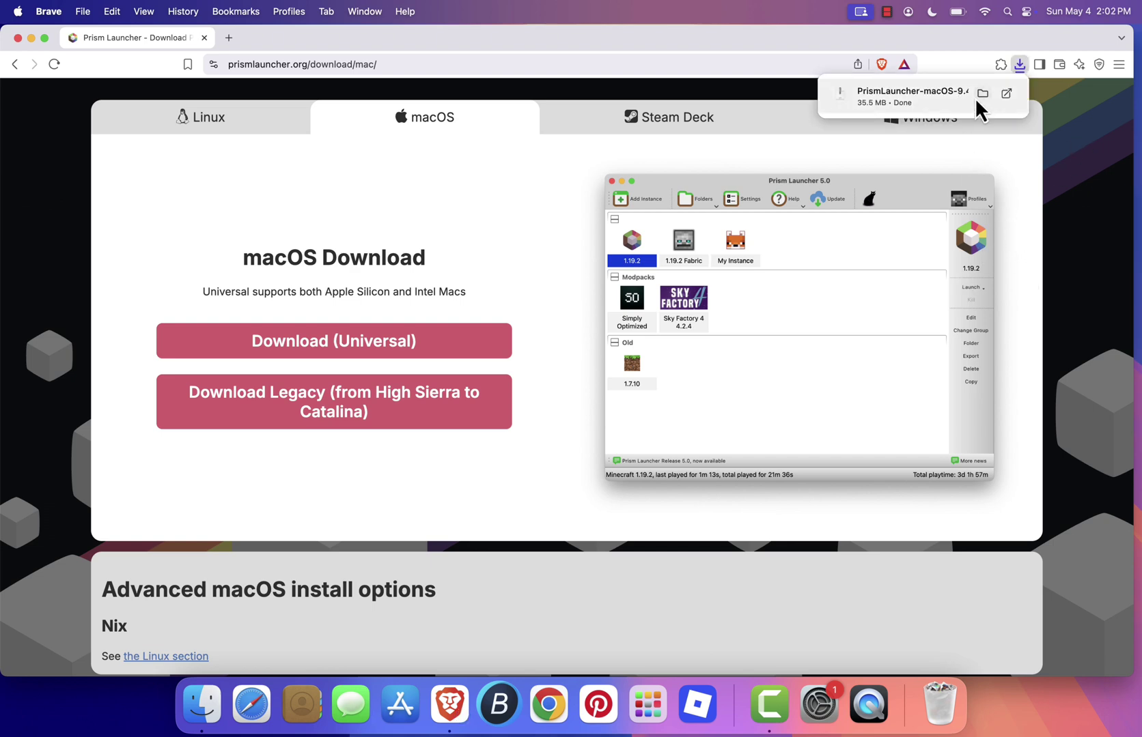
# Step: Extract PrismLauncher-macOS-9.4.zip in Finder's Downloads folder and move the Prism Launcher app to Applications
pyautogui.click(979, 94)
pyautogui.click(203, 38)
pyautogui.click(523, 297)
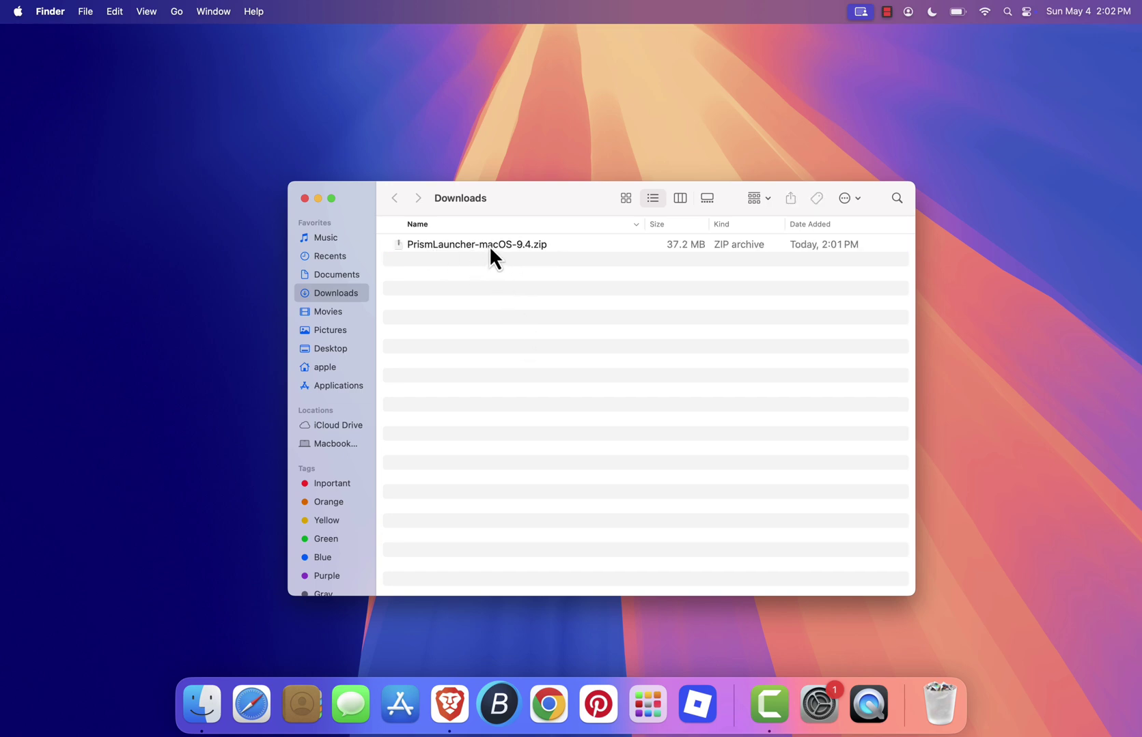
pyautogui.doubleClick(489, 245)
pyautogui.click(492, 332)
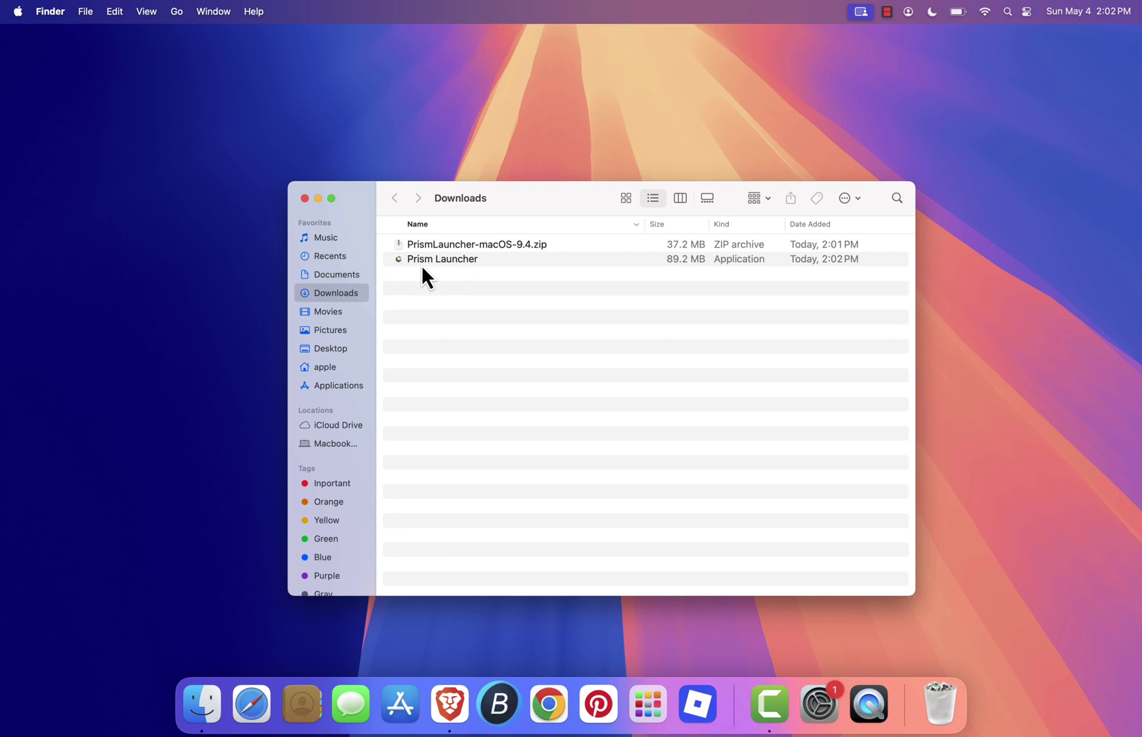
pyautogui.moveTo(445, 263); pyautogui.dragTo(348, 390)
pyautogui.click(346, 387)
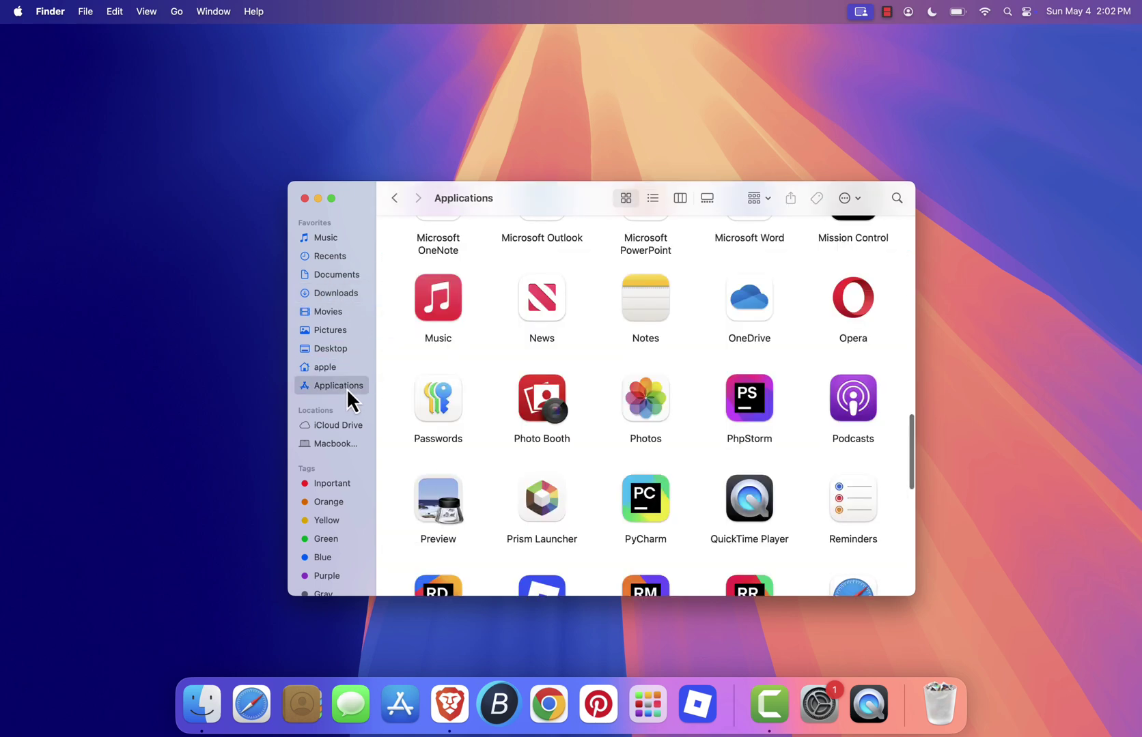
# Step: Launch Prism Launcher from Applications, allow it to open, and finish Quick Setup without adding an account
pyautogui.doubleClick(538, 491)
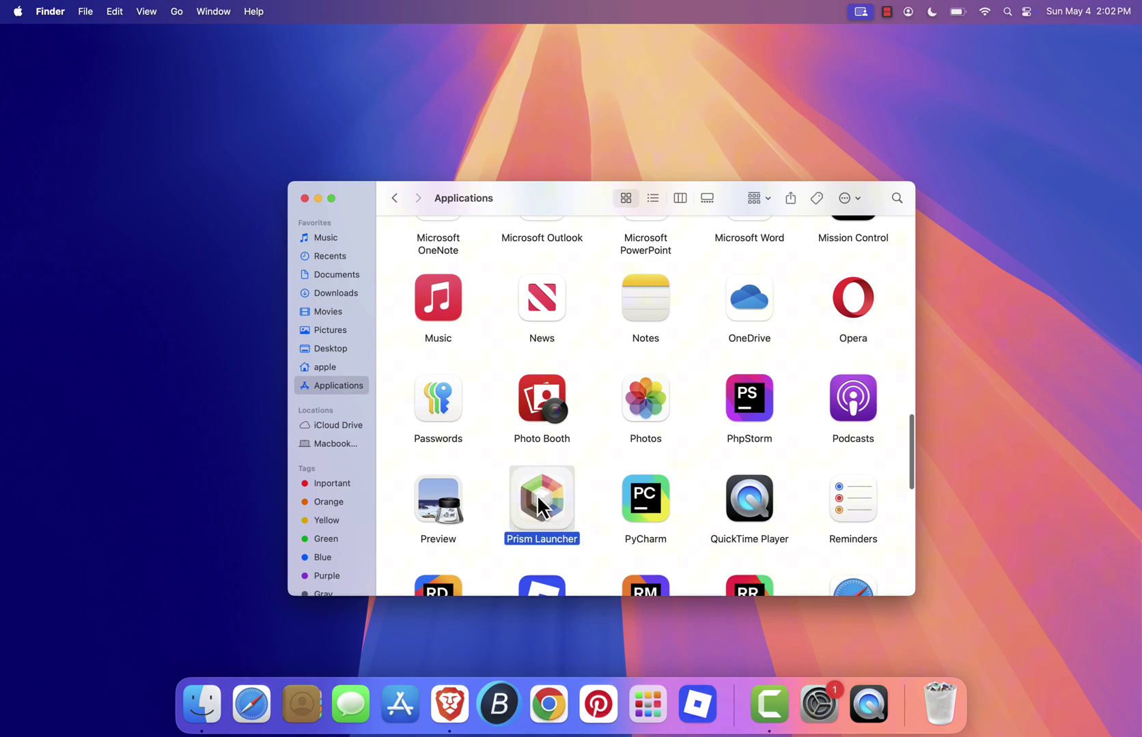
pyautogui.scroll(-1, 600, 359)
pyautogui.scroll(-3, 600, 359)
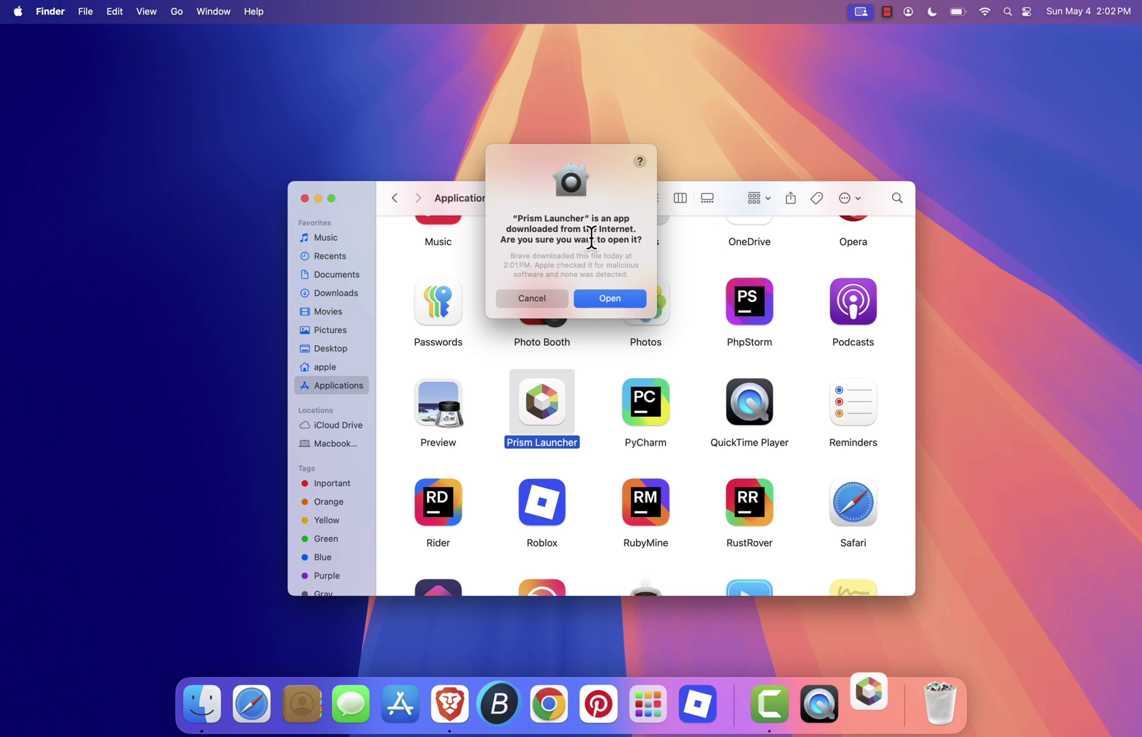
pyautogui.click(624, 299)
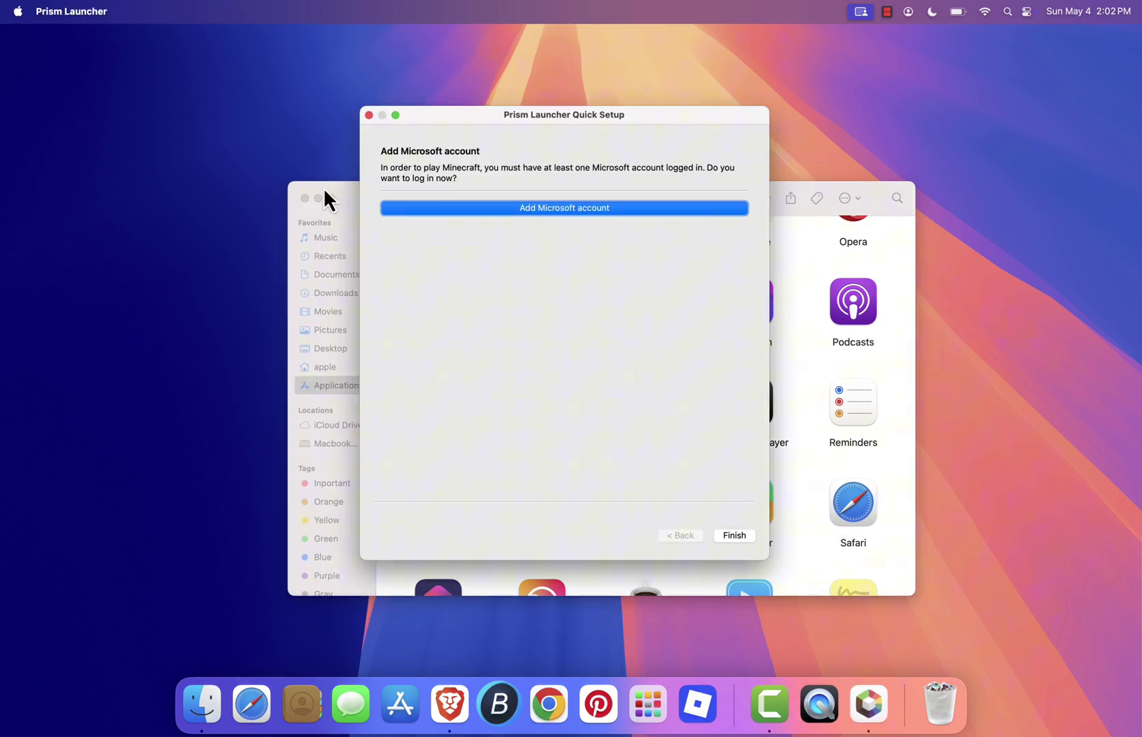
pyautogui.click(319, 199)
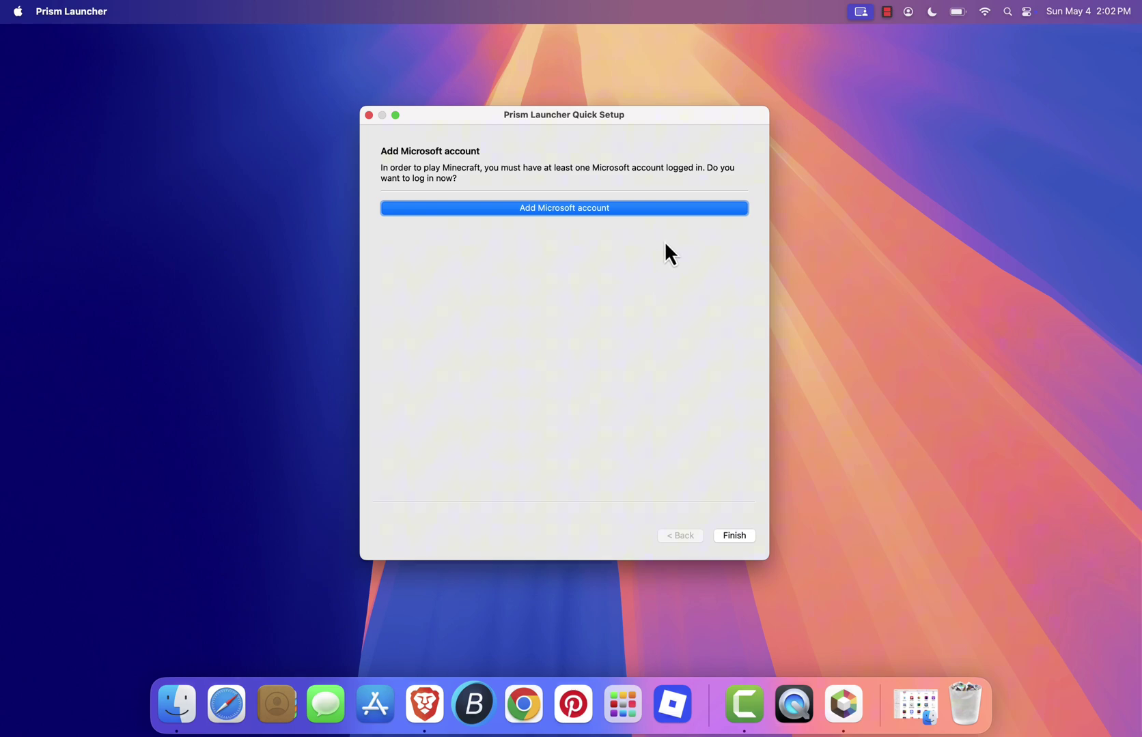
pyautogui.click(744, 537)
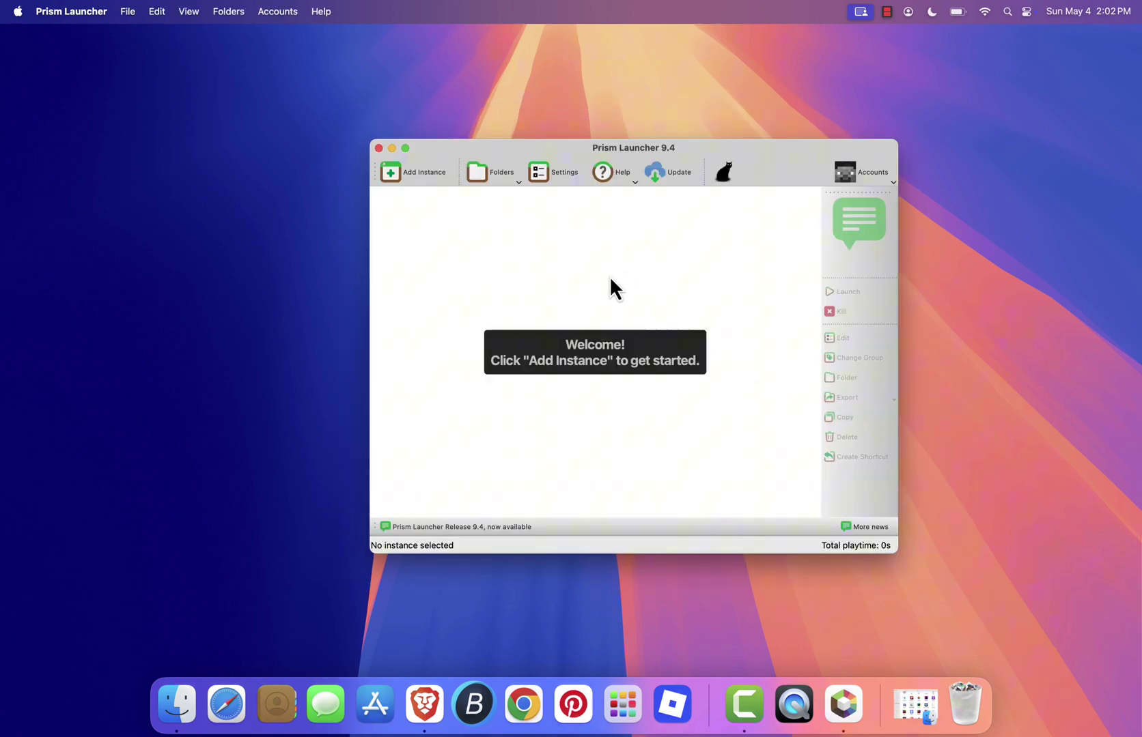
pyautogui.click(865, 179)
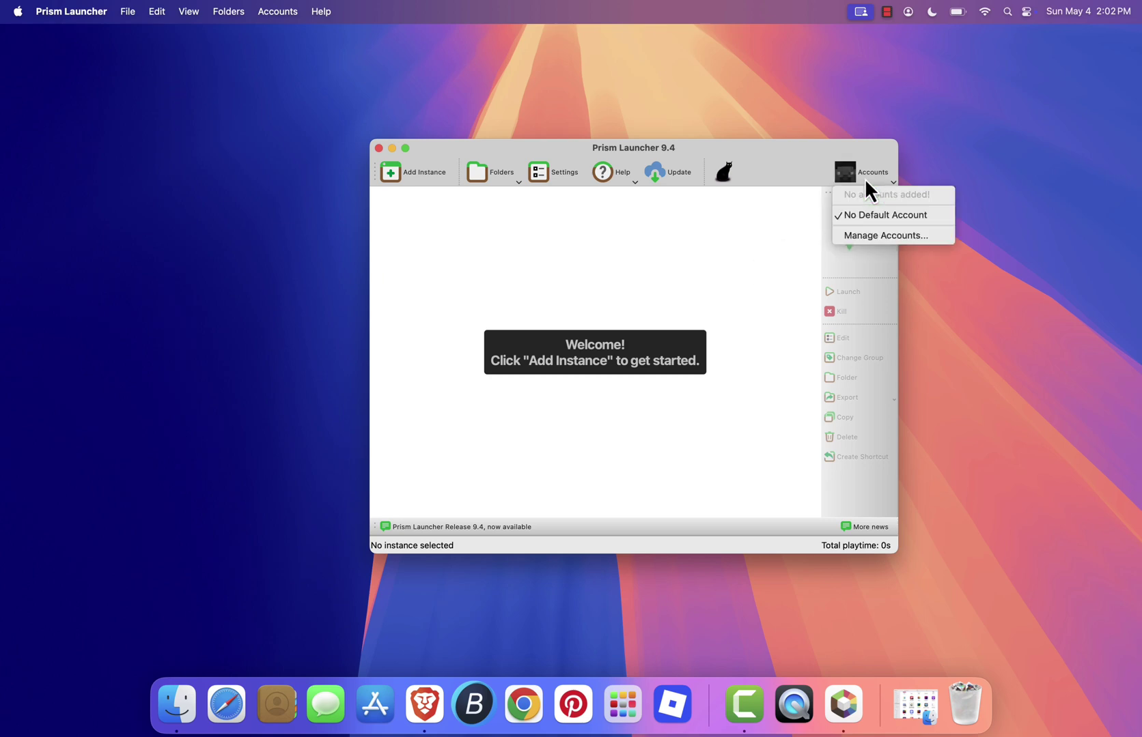
pyautogui.click(879, 238)
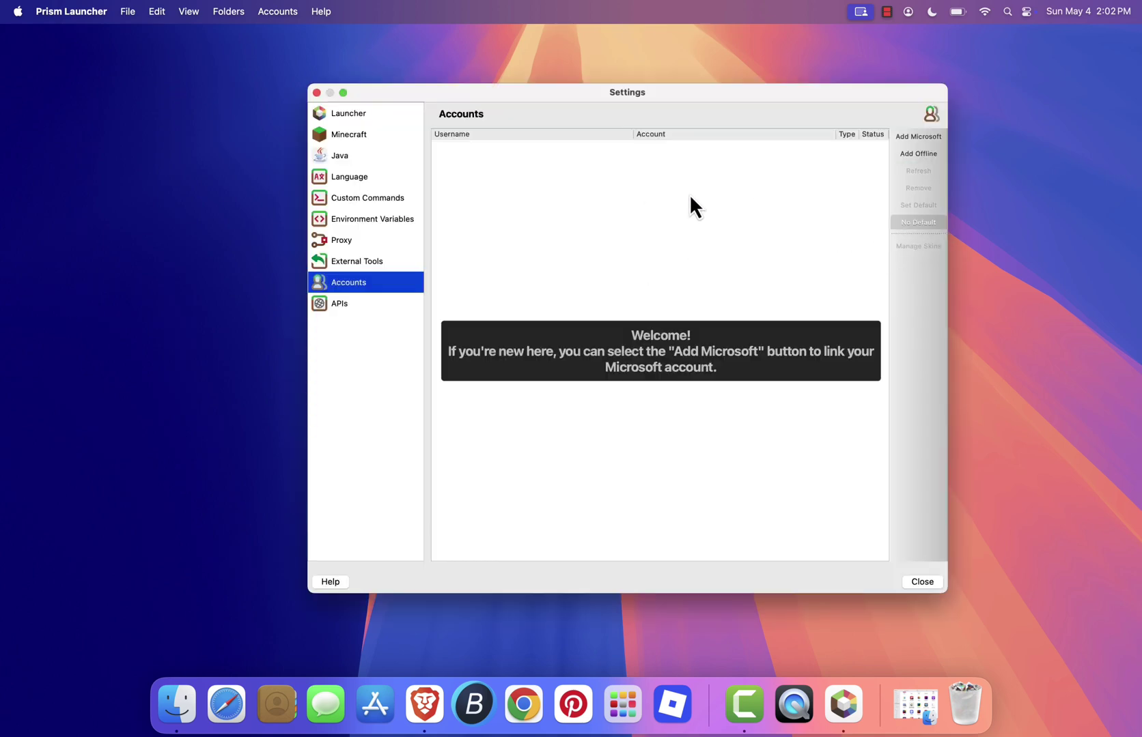
pyautogui.click(913, 139)
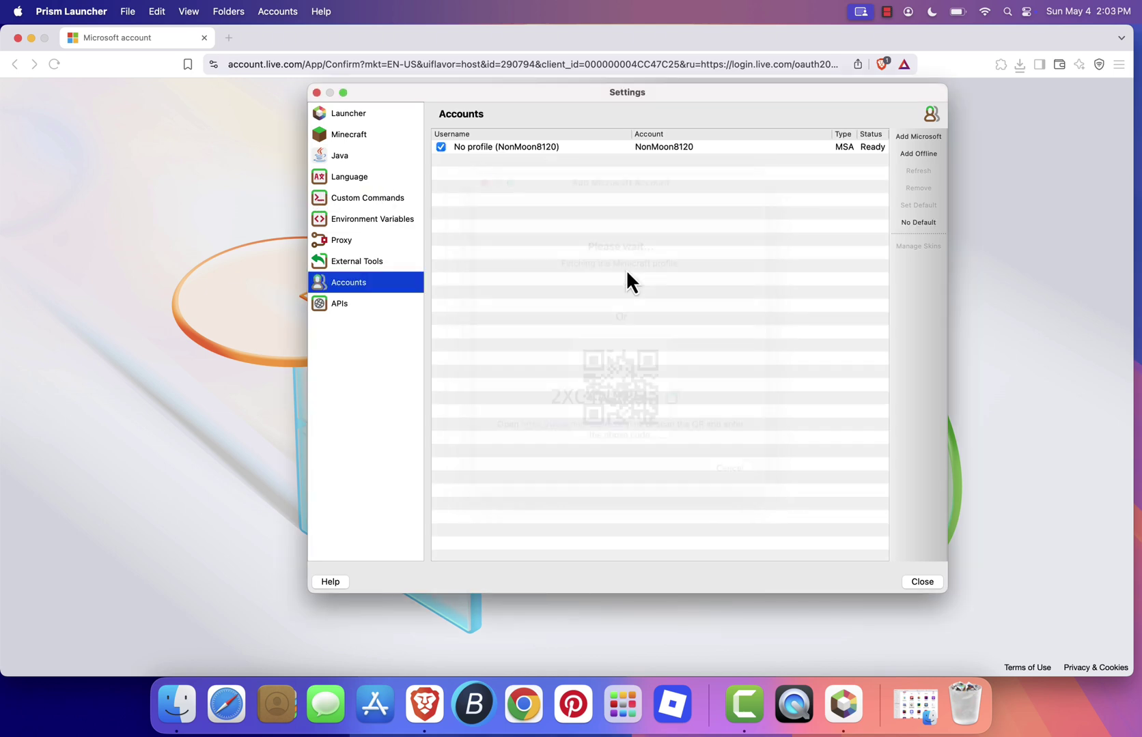
pyautogui.click(204, 39)
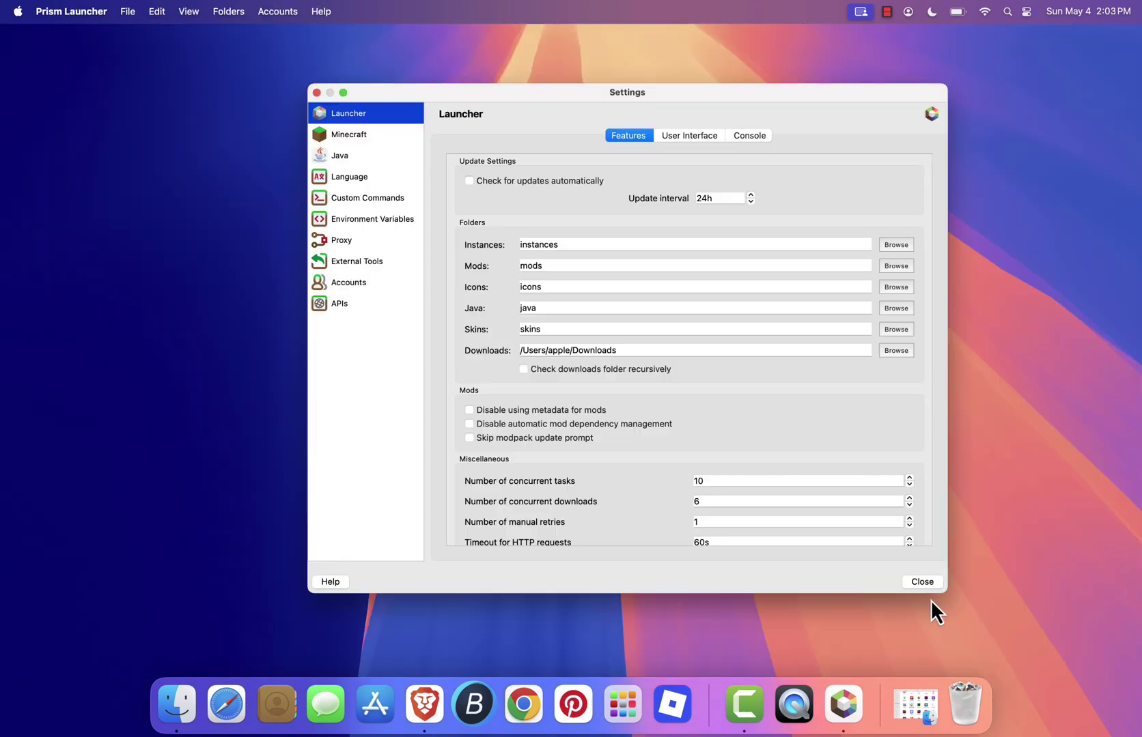
pyautogui.click(922, 582)
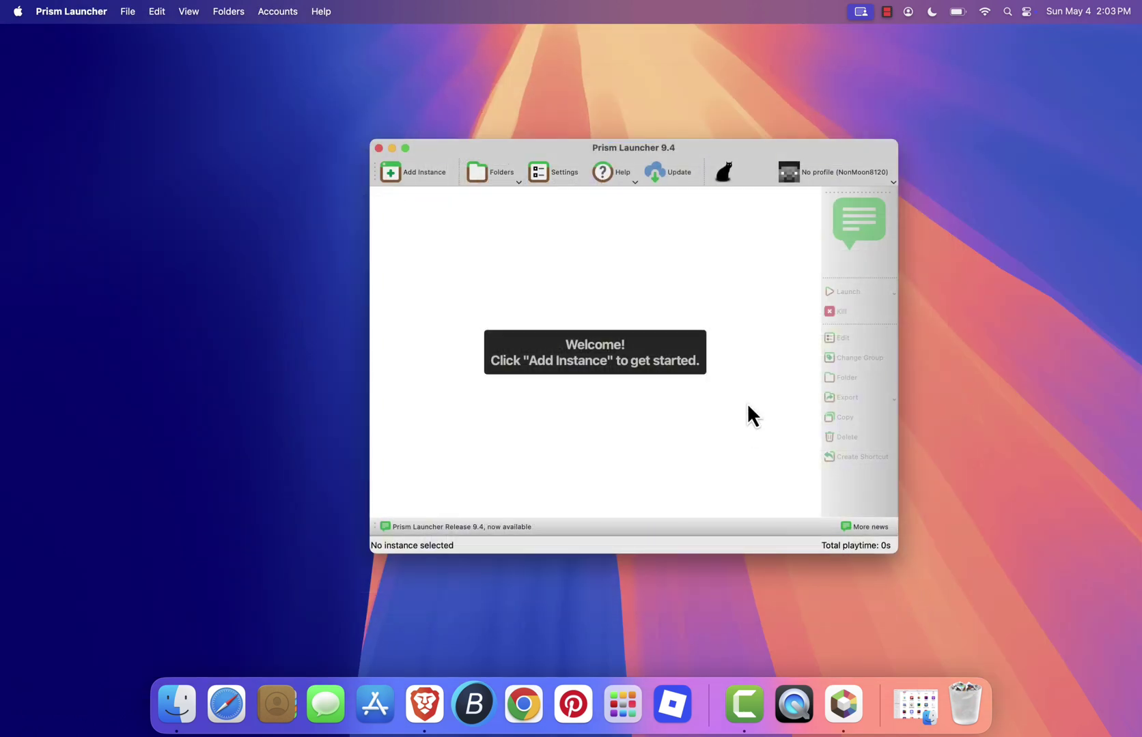
# Step: Set up a new custom instance named 1.21.5 with Minecraft version 1.21.5
pyautogui.click(417, 174)
pyautogui.write('1.')
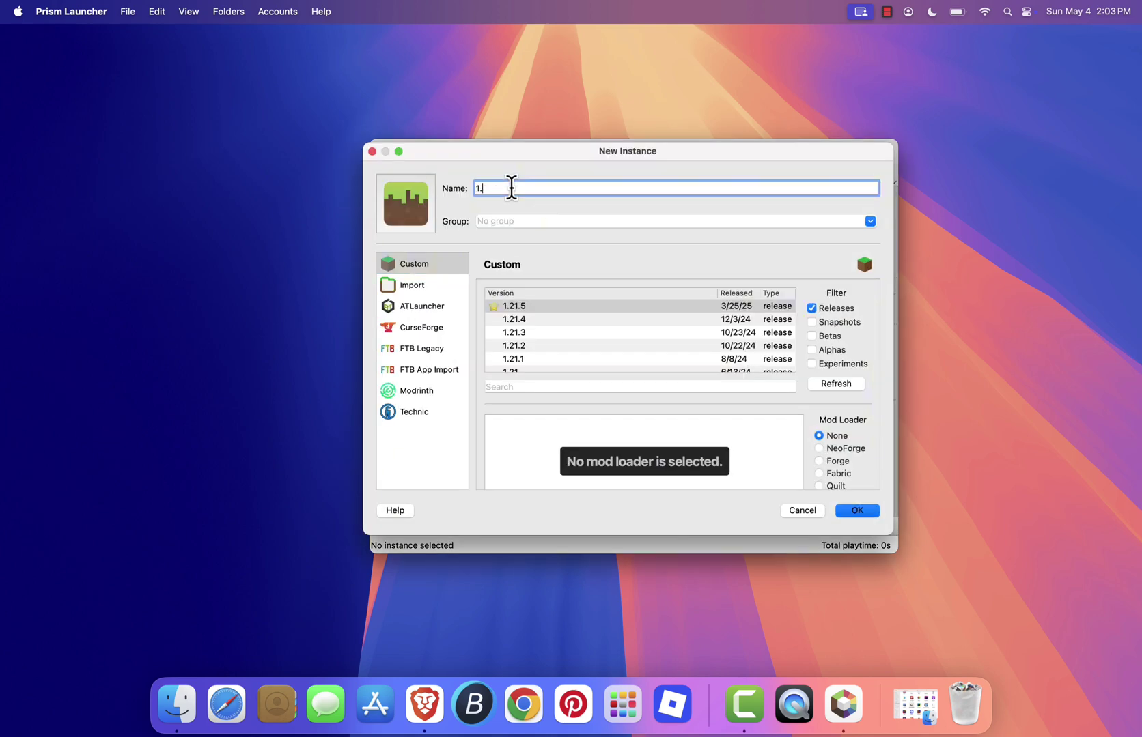
pyautogui.write('21.5')
pyautogui.click(519, 307)
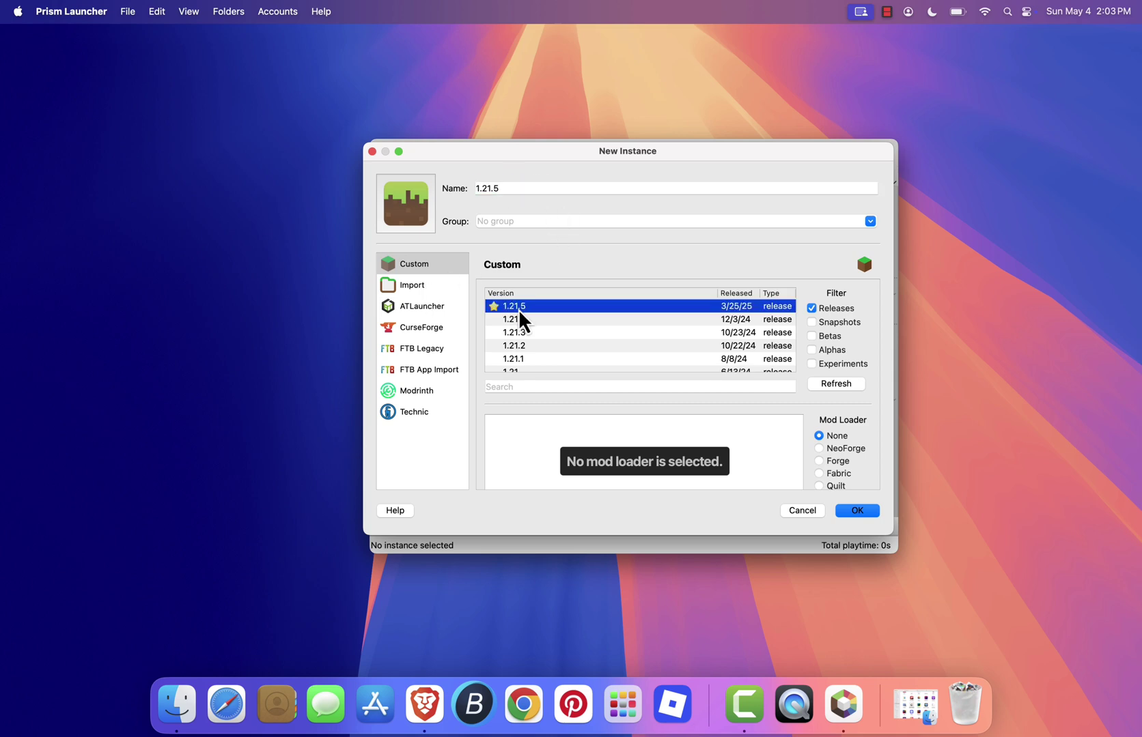
pyautogui.click(522, 319)
pyautogui.click(525, 309)
pyautogui.click(438, 286)
pyautogui.click(428, 306)
pyautogui.click(426, 326)
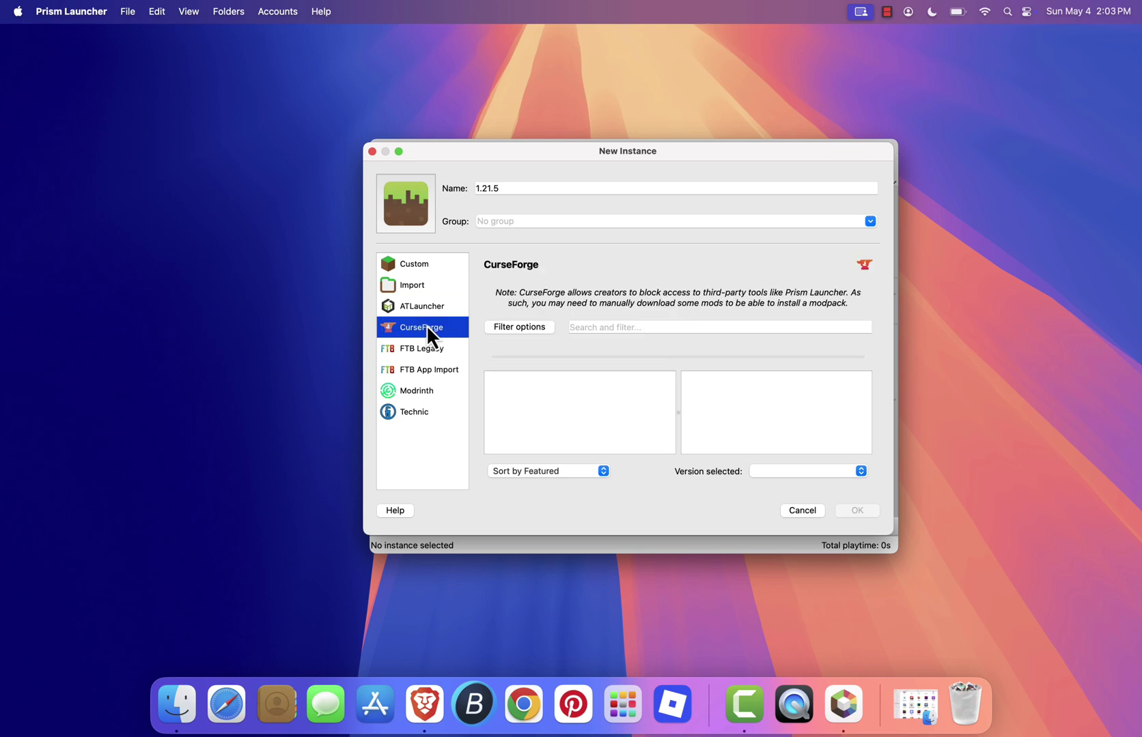
pyautogui.click(427, 286)
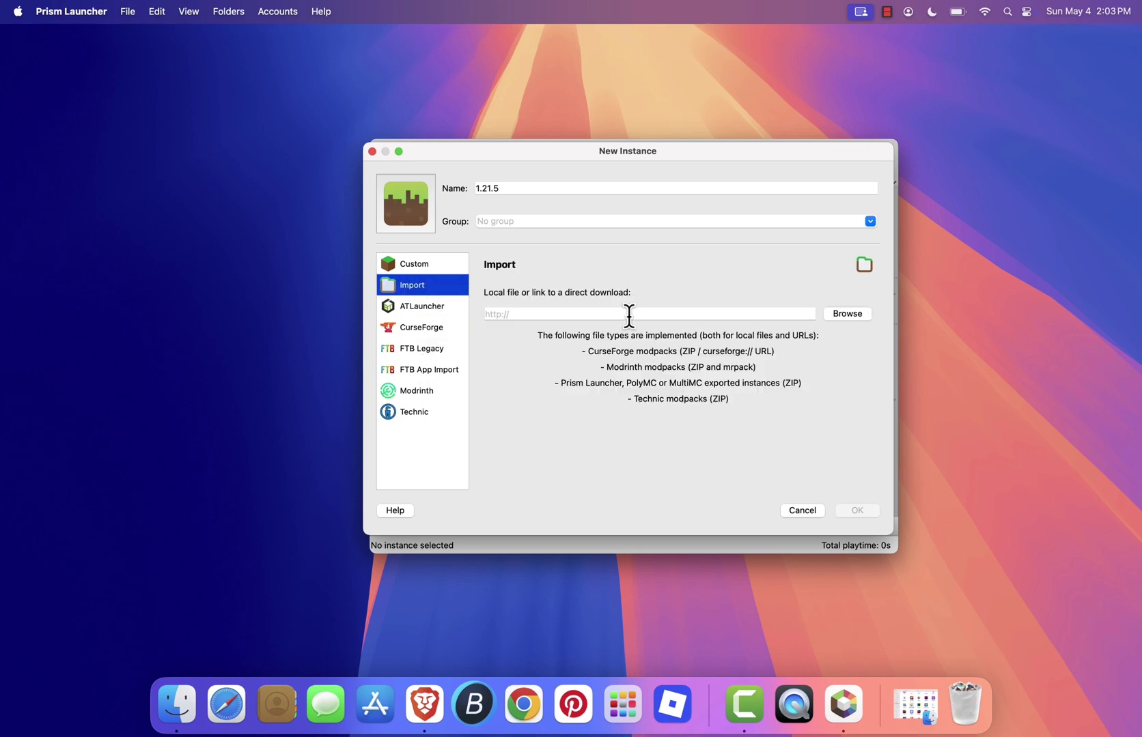
pyautogui.click(844, 313)
pyautogui.click(845, 461)
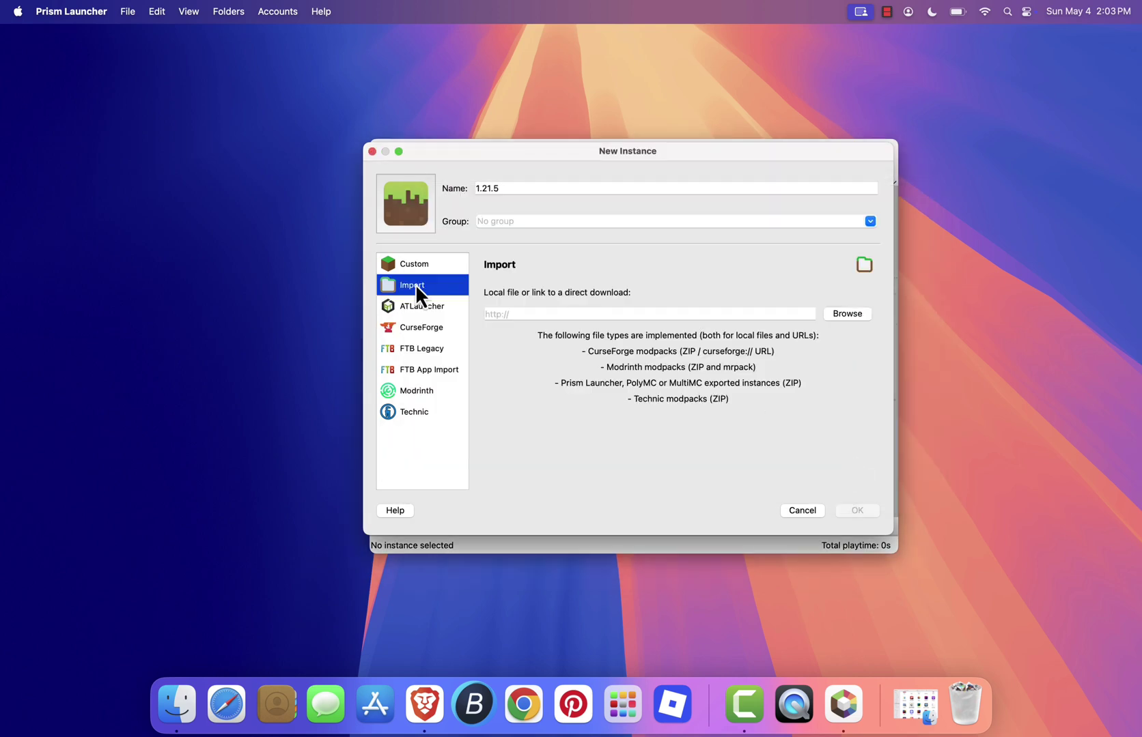
# Step: Return to the Custom instance source and create the 1.21.5 instance without a mod loader
pyautogui.click(422, 265)
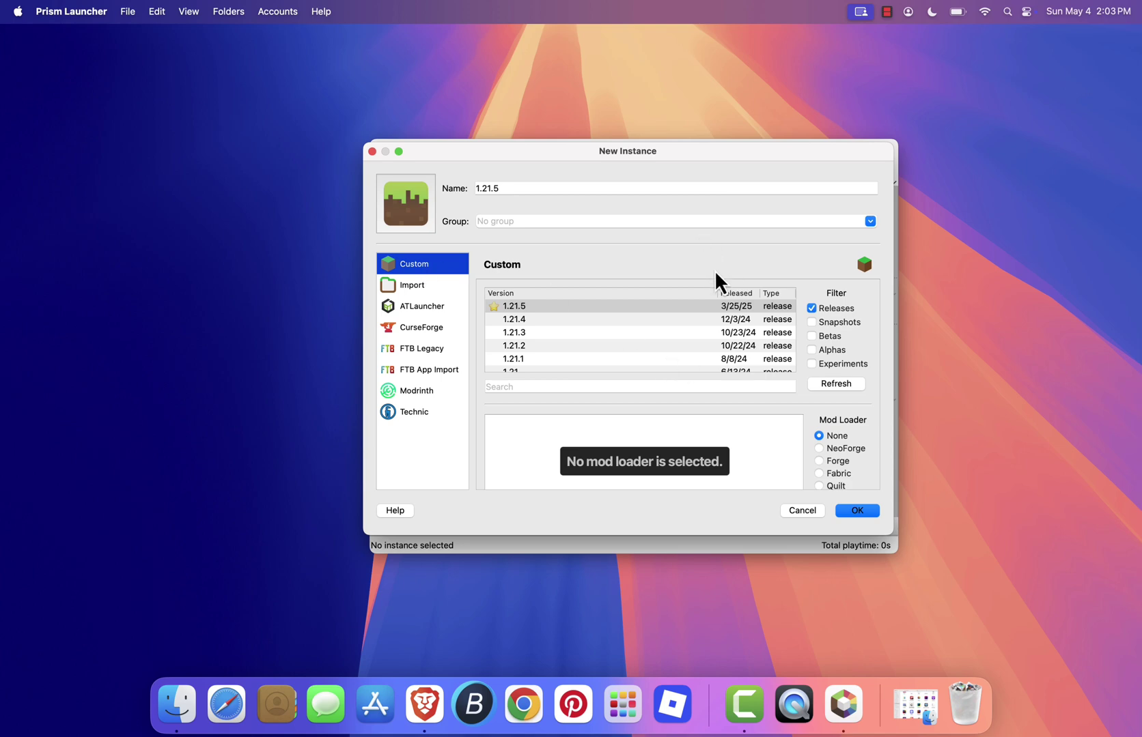
pyautogui.click(858, 511)
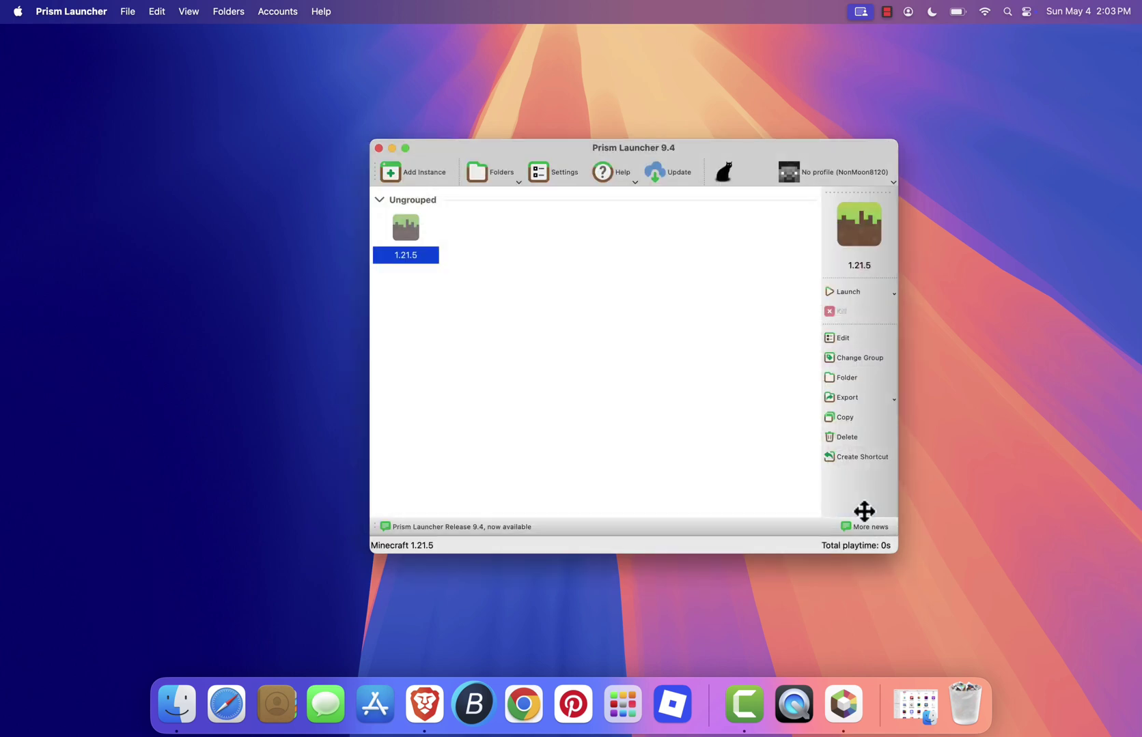
# Step: Launch the 1.21.5 instance, close the account settings, and choose to play the Minecraft demo
pyautogui.rightClick(423, 253)
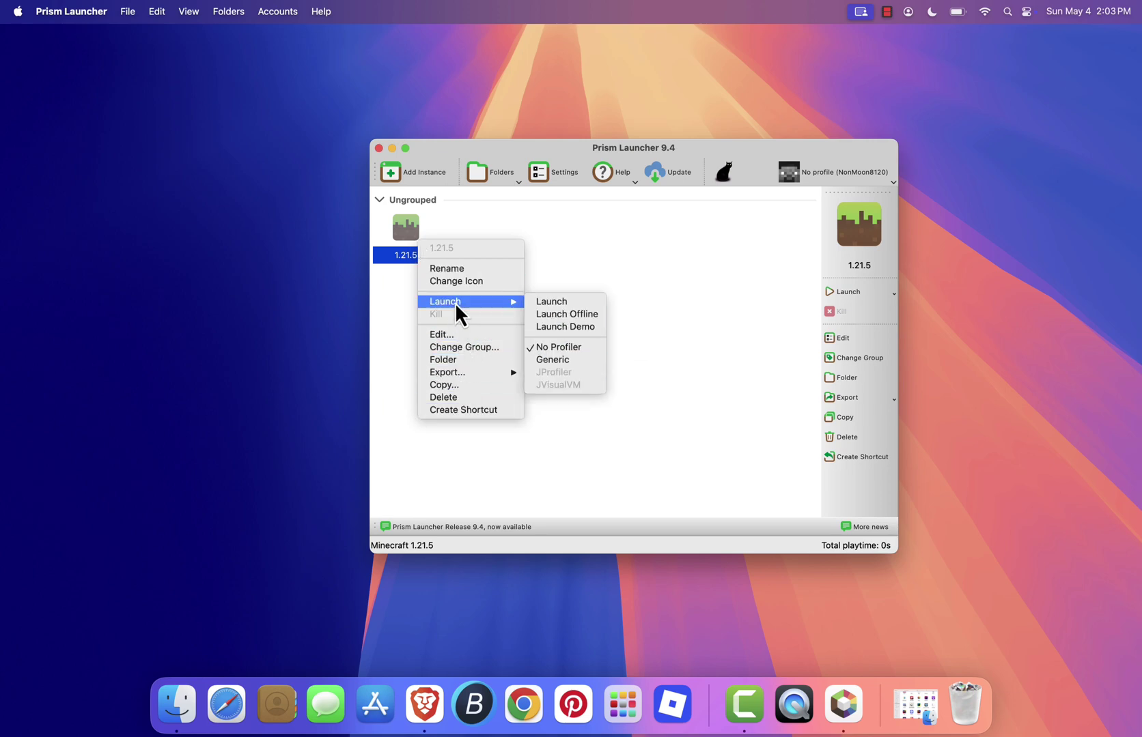
pyautogui.click(614, 290)
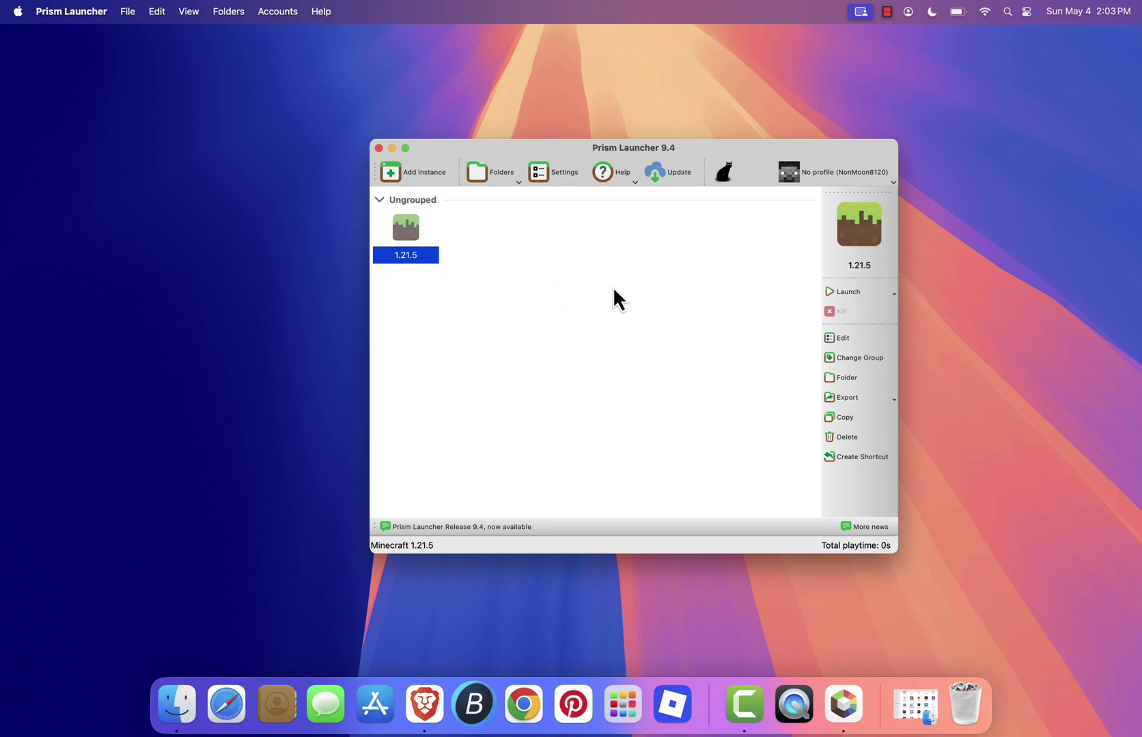
pyautogui.rightClick(409, 236)
pyautogui.moveTo(434, 299)
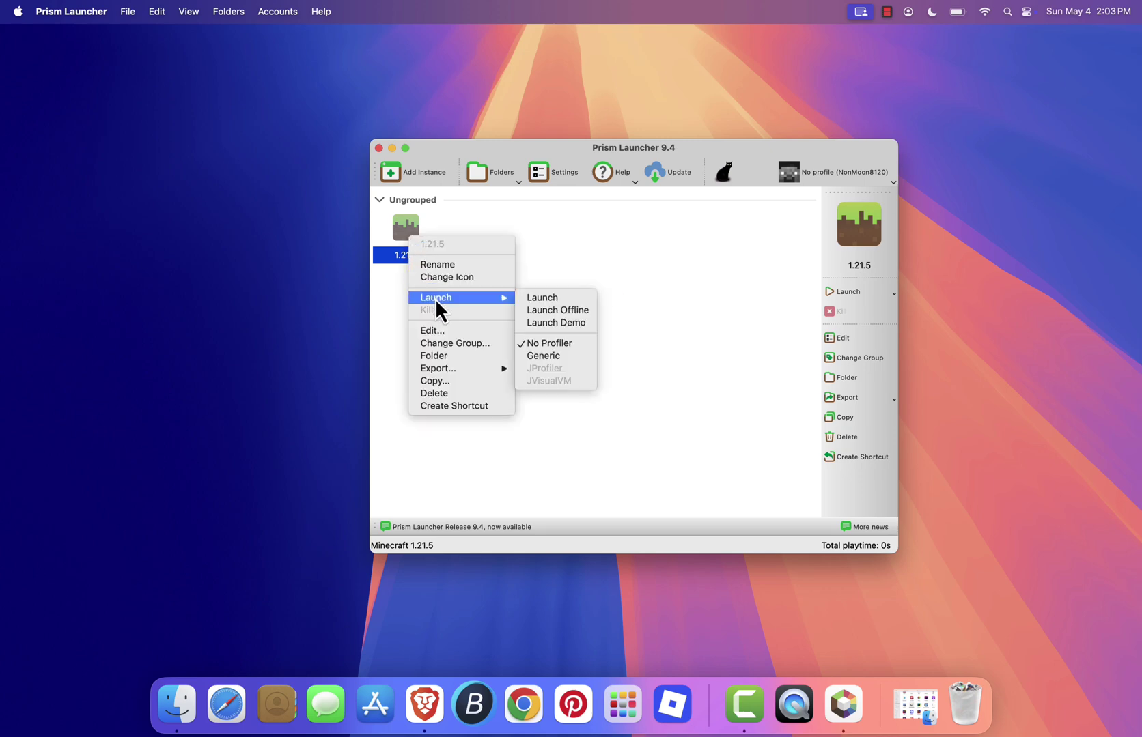
pyautogui.click(532, 302)
pyautogui.click(597, 297)
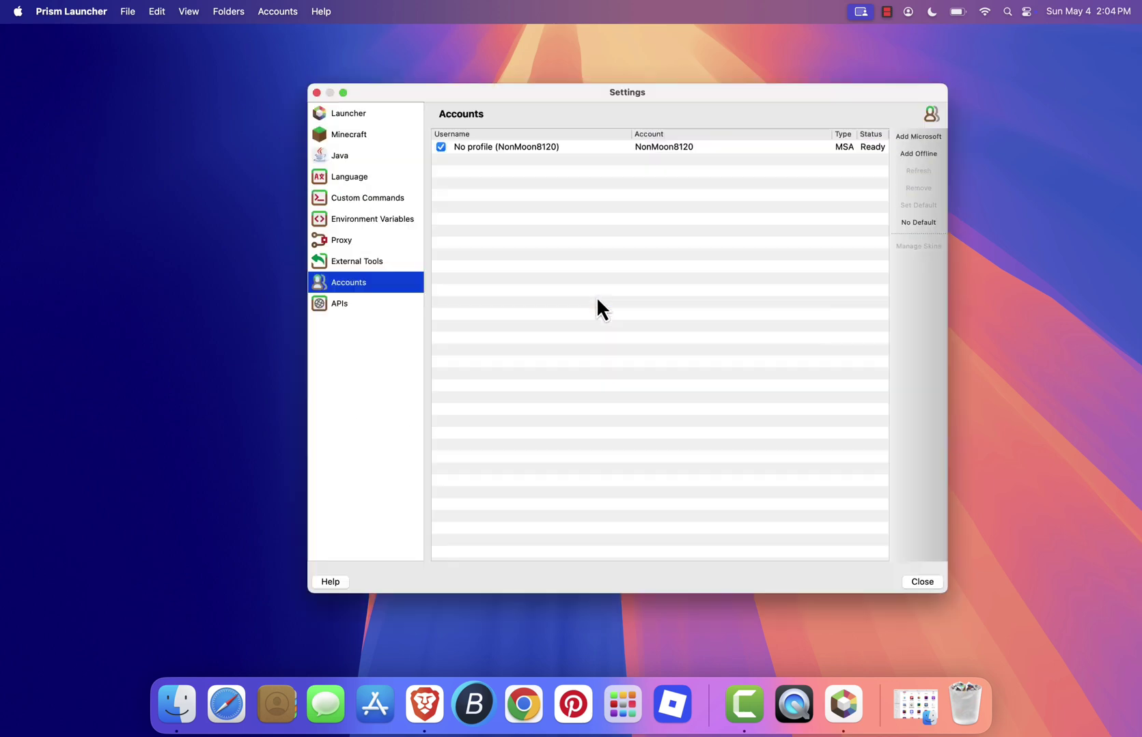
pyautogui.click(923, 582)
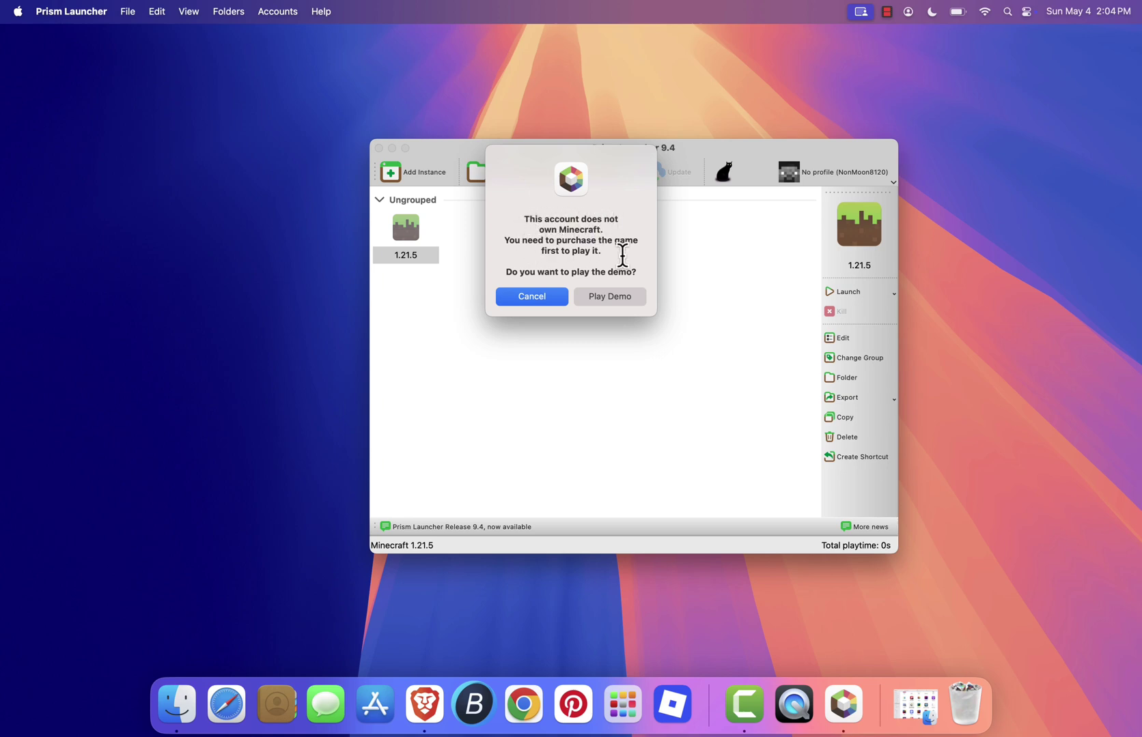
pyautogui.click(618, 298)
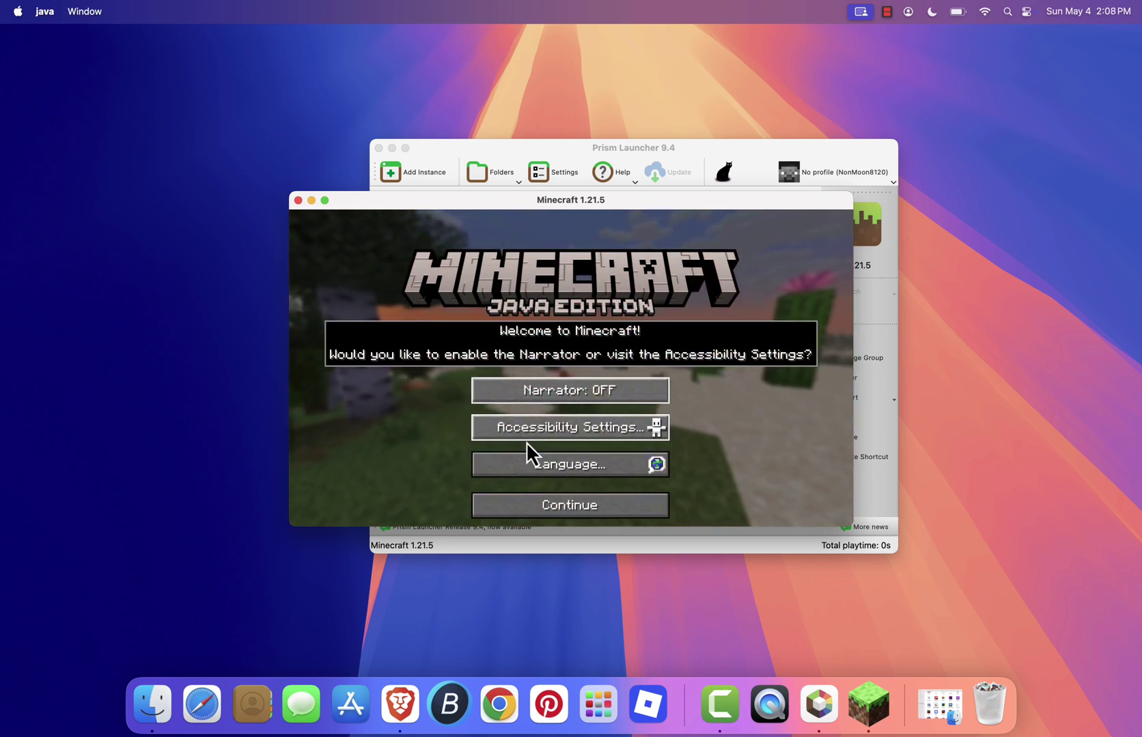
# Step: Continue past Minecraft's welcome screen with the Narrator off, minimize the Prism Launcher window, and start the demo world
pyautogui.click(543, 506)
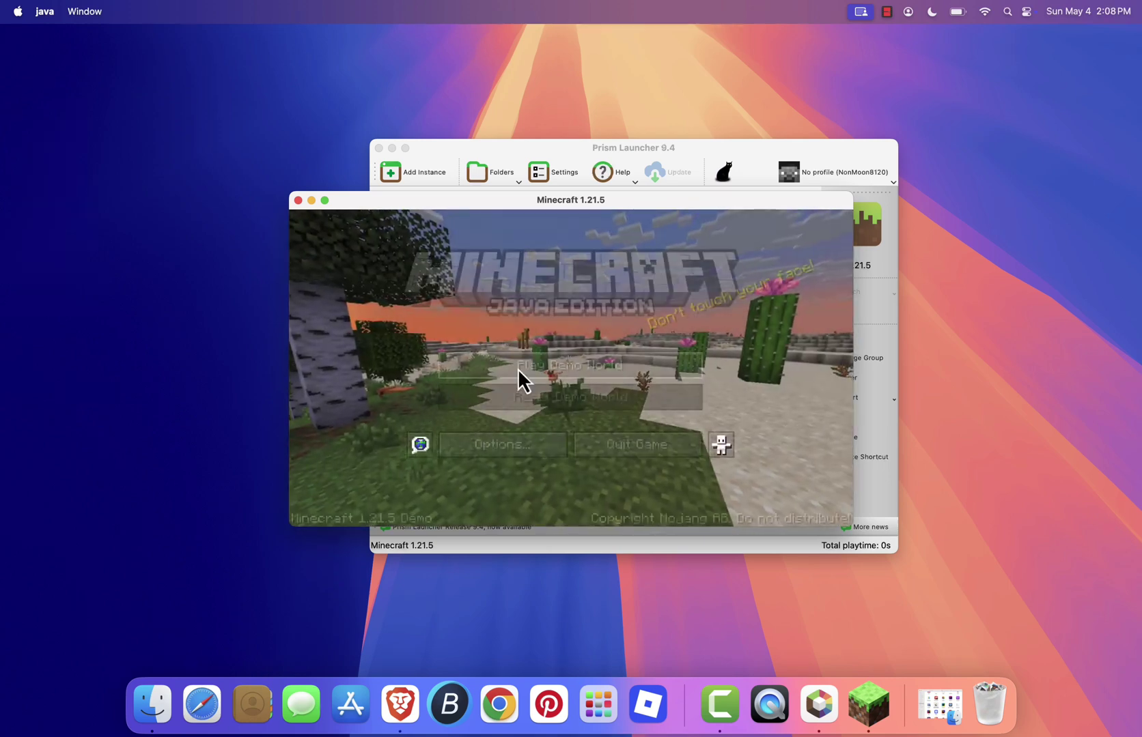
pyautogui.click(392, 149)
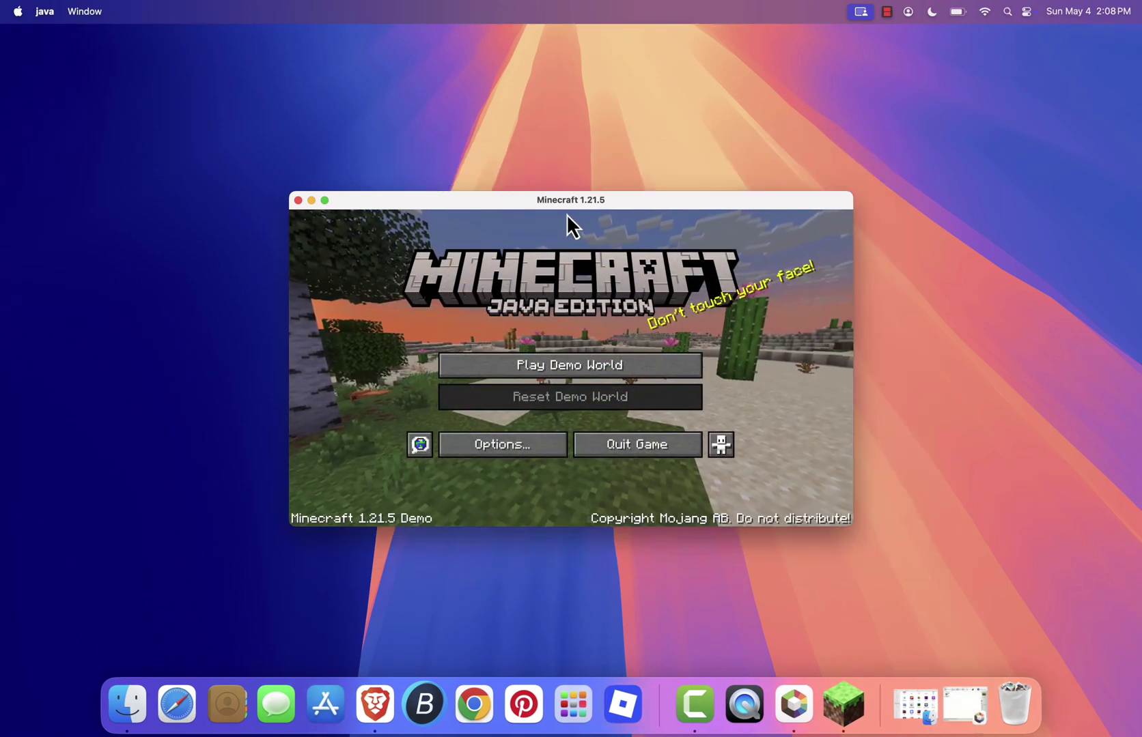
pyautogui.click(576, 368)
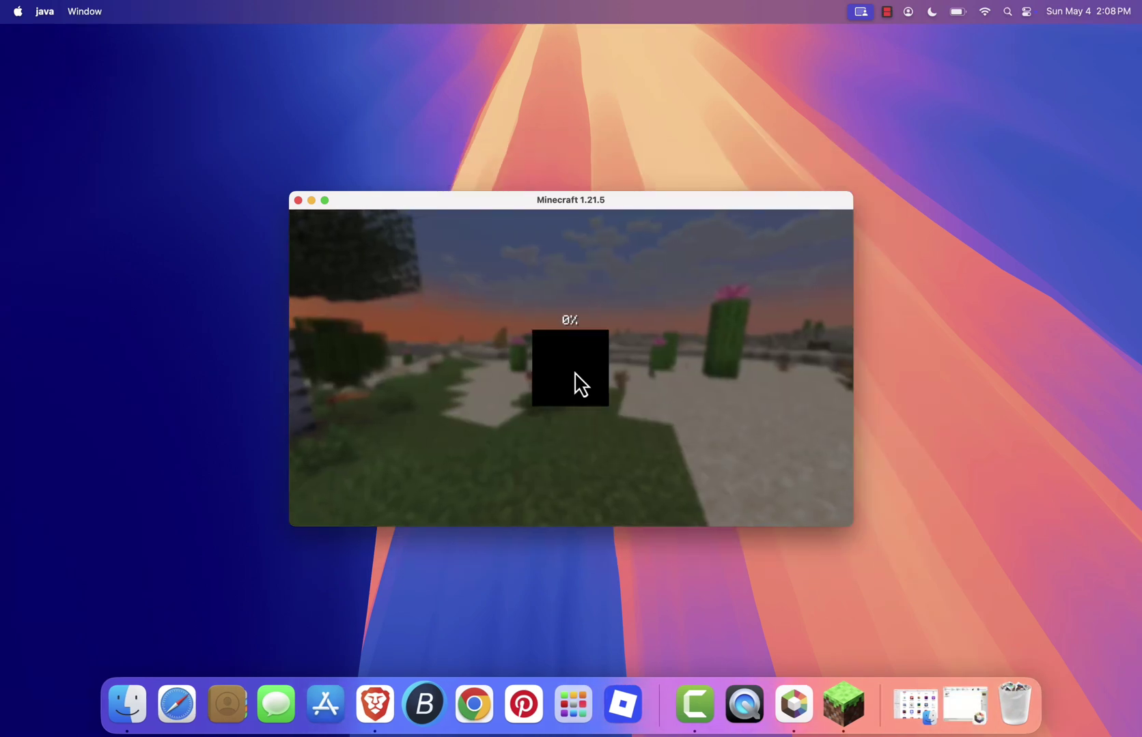